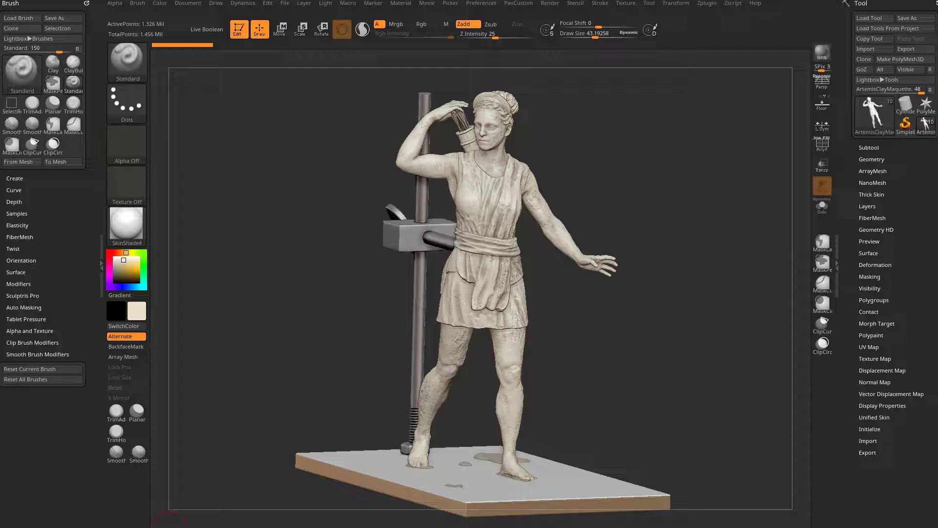
Step: Dock the Transform palette in the tray that holds the Tool palette, and collapse and reopen the Brush palette's tray
{"action": "left_click_drag", "start_coordinate": [654, 98], "coordinate": [694, 128]}
{"action": "left_click", "coordinate": [675, 4]}
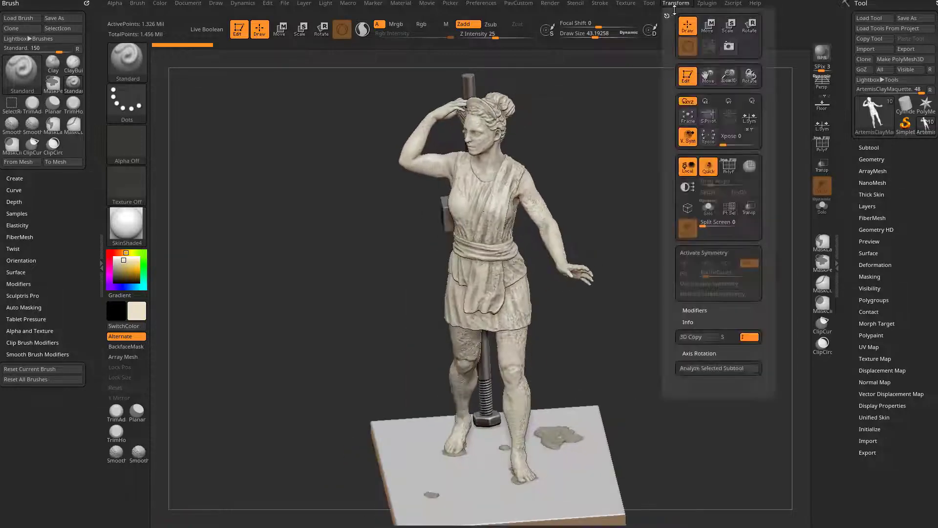
{"action": "left_click", "coordinate": [666, 12]}
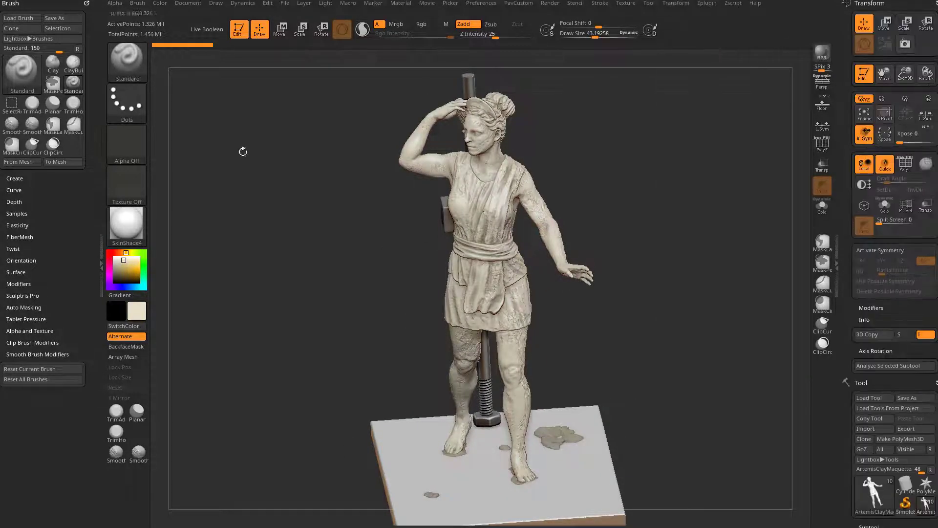
{"action": "left_click", "coordinate": [99, 242]}
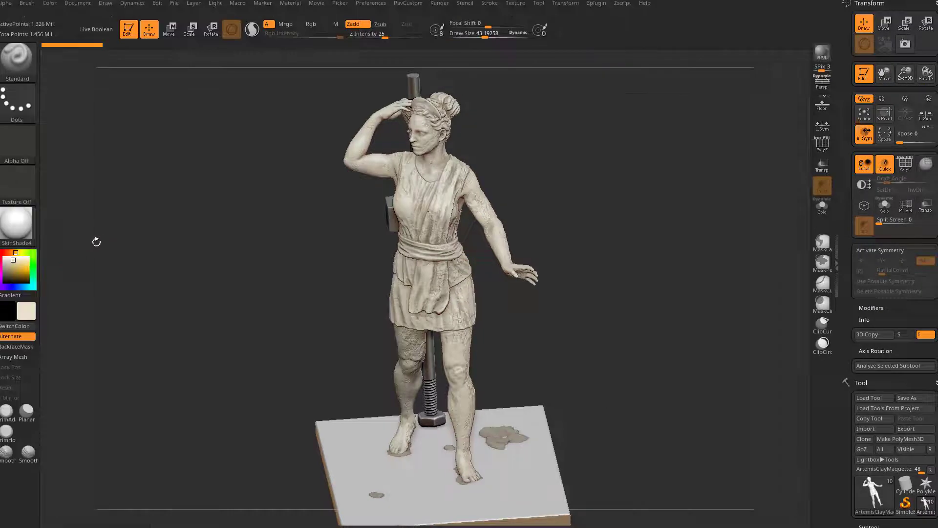
{"action": "left_click", "coordinate": [2, 223]}
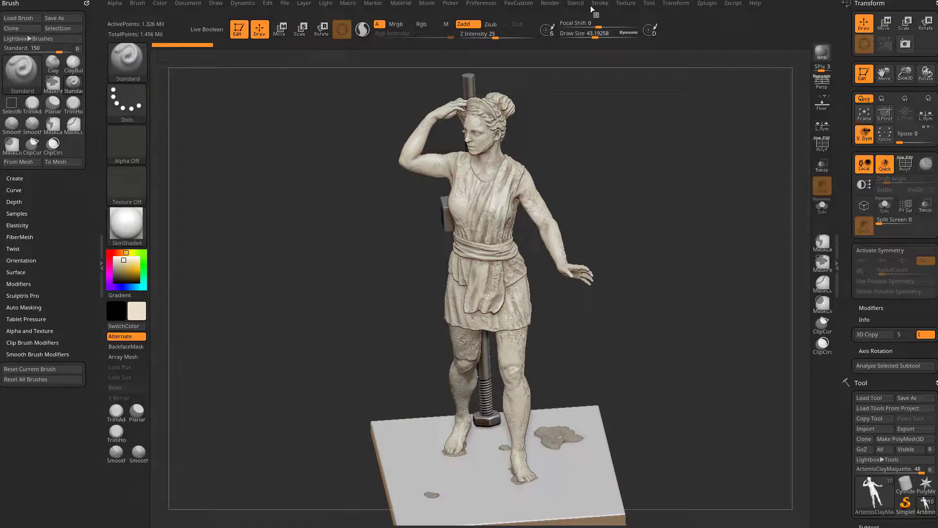
Step: Dock the Transform palette above the Brush palette and expand its Axis Rotation section
{"action": "left_click", "coordinate": [668, 4]}
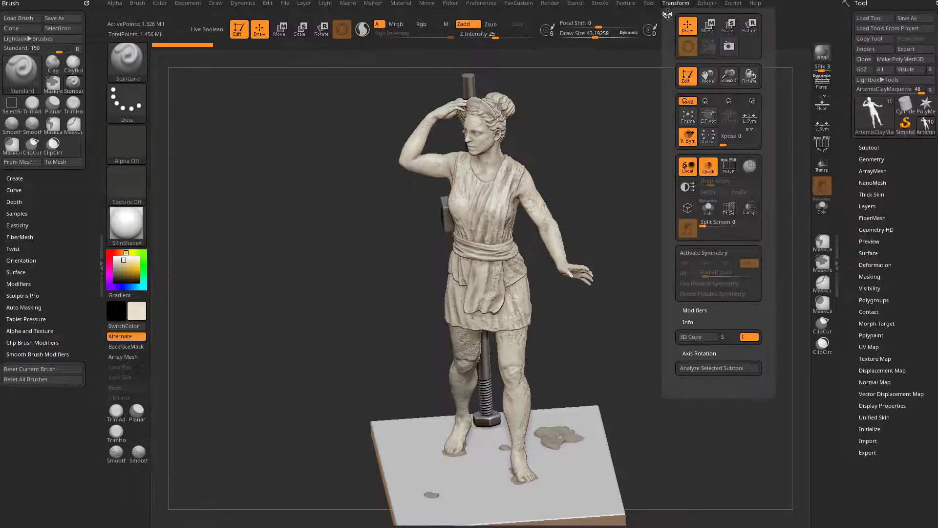
{"action": "mouse_move", "coordinate": [667, 14]}
{"action": "left_mouse_down"}
{"action": "mouse_move", "coordinate": [645, 38]}
{"action": "mouse_move", "coordinate": [117, 87]}
{"action": "mouse_move", "coordinate": [32, 59]}
{"action": "left_mouse_up"}
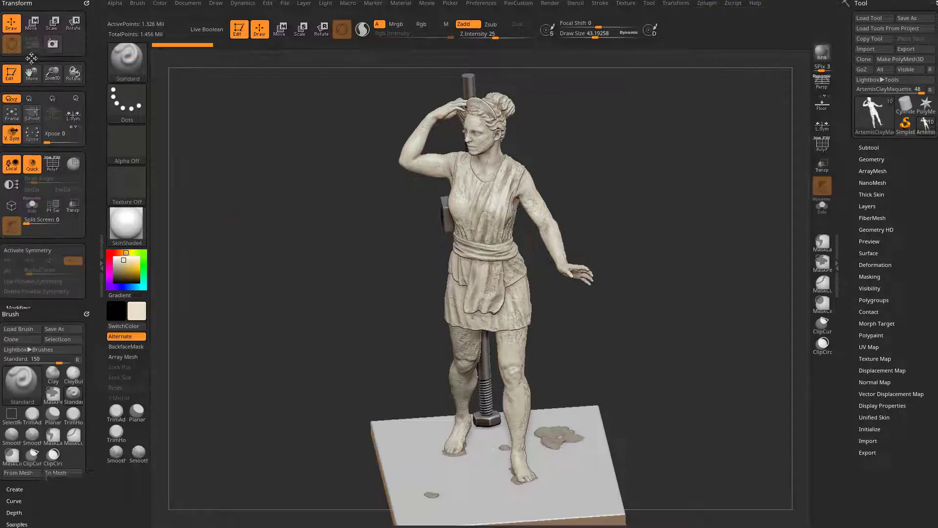
{"action": "left_click", "coordinate": [25, 351]}
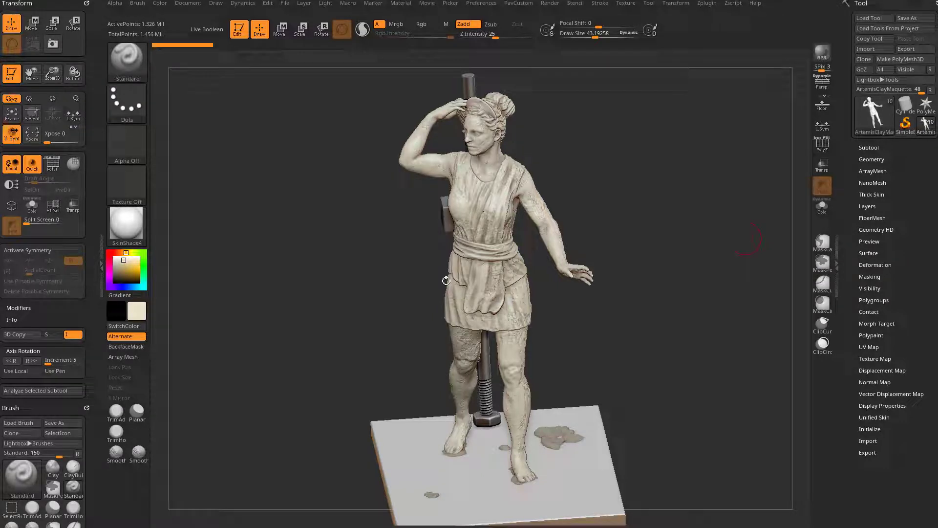
Step: Reduce the brush's Draw Size to about 26.6
{"action": "mouse_move", "coordinate": [650, 216]}
{"action": "left_mouse_down", "text": "shift"}
{"action": "mouse_move", "coordinate": [696, 214]}
{"action": "mouse_move", "coordinate": [718, 271]}
{"action": "mouse_move", "coordinate": [582, 281]}
{"action": "mouse_move", "coordinate": [716, 295]}
{"action": "mouse_move", "coordinate": [658, 295]}
{"action": "mouse_move", "coordinate": [682, 283]}
{"action": "mouse_move", "coordinate": [696, 305]}
{"action": "mouse_move", "coordinate": [683, 315]}
{"action": "left_mouse_up", "text": "shift"}
{"action": "key", "text": "s"}
{"action": "left_click", "coordinate": [649, 222]}
{"action": "key", "text": "bracketright"}
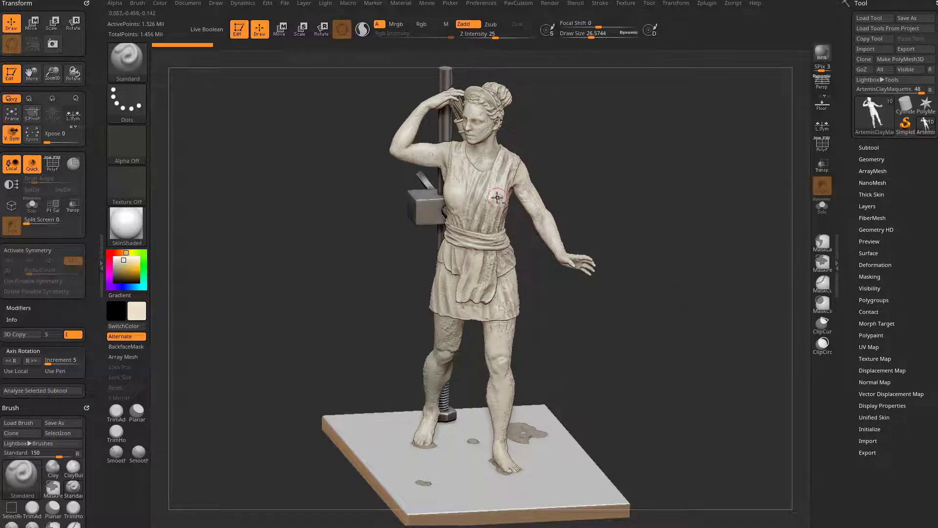
Step: Expand the Subtool list, isolate the ArtemisClayMaquette subtool, and make all the other subtools visible again
{"action": "left_click", "coordinate": [869, 147]}
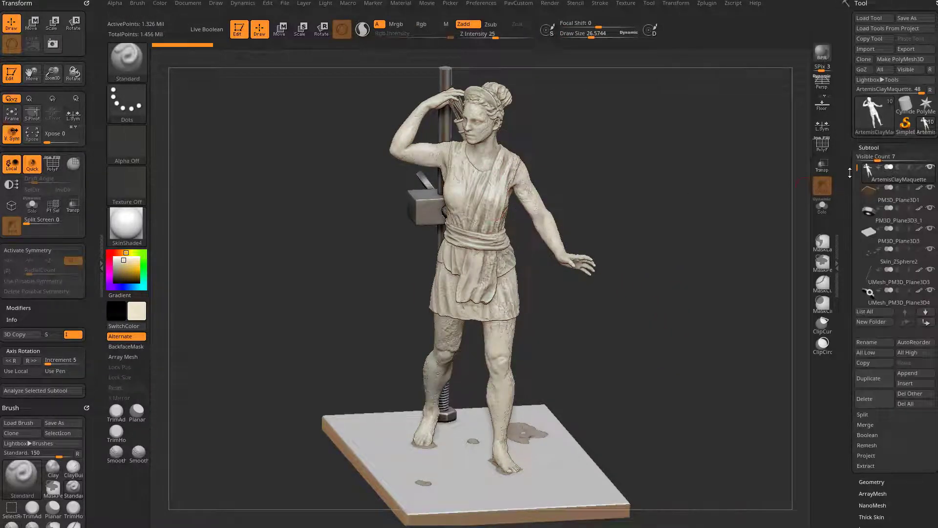
{"action": "left_click", "coordinate": [930, 126]}
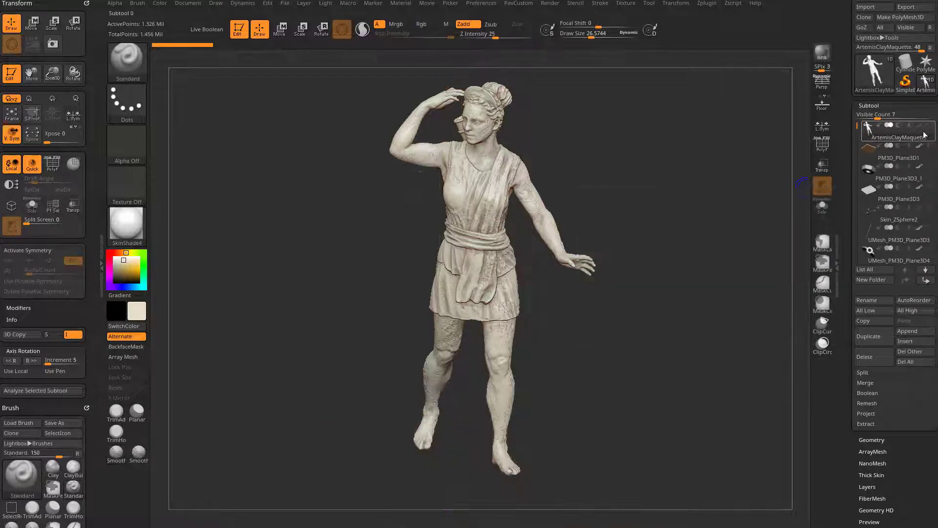
{"action": "mouse_move", "coordinate": [663, 232]}
{"action": "left_mouse_down"}
{"action": "mouse_move", "coordinate": [671, 219]}
{"action": "mouse_move", "coordinate": [667, 226]}
{"action": "mouse_move", "coordinate": [701, 238]}
{"action": "mouse_move", "coordinate": [698, 247]}
{"action": "mouse_move", "coordinate": [692, 224]}
{"action": "mouse_move", "coordinate": [708, 233]}
{"action": "mouse_move", "coordinate": [674, 238]}
{"action": "mouse_move", "coordinate": [730, 211]}
{"action": "mouse_move", "coordinate": [700, 226]}
{"action": "mouse_move", "coordinate": [712, 245]}
{"action": "mouse_move", "coordinate": [676, 245]}
{"action": "mouse_move", "coordinate": [719, 251]}
{"action": "mouse_move", "coordinate": [663, 249]}
{"action": "mouse_move", "coordinate": [692, 245]}
{"action": "mouse_move", "coordinate": [674, 214]}
{"action": "left_mouse_up"}
{"action": "left_click", "coordinate": [930, 125], "text": "shift"}
{"action": "key", "text": "s"}
{"action": "left_click", "coordinate": [722, 220]}
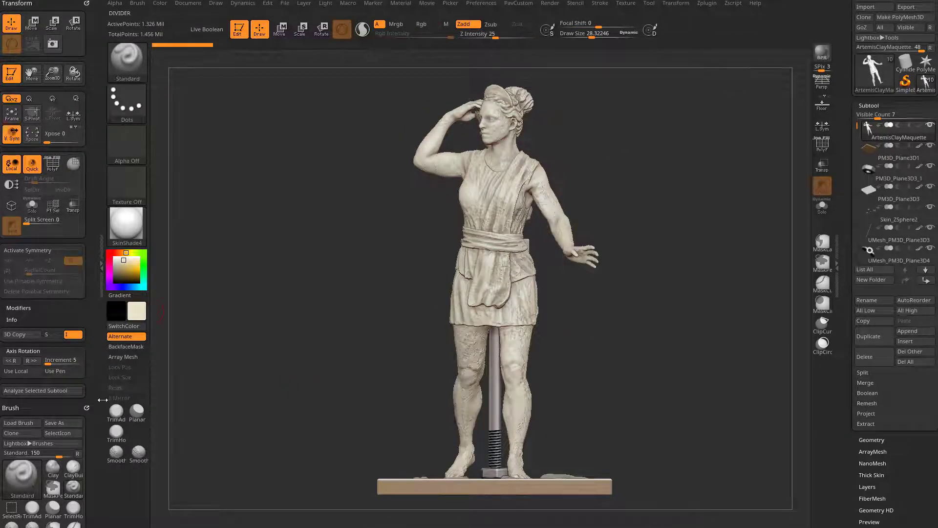
Step: Rotate the maquette's view backward several times with Axis Rotation at 5-degree increments, and rotate it forward again
{"action": "left_click", "coordinate": [16, 364]}
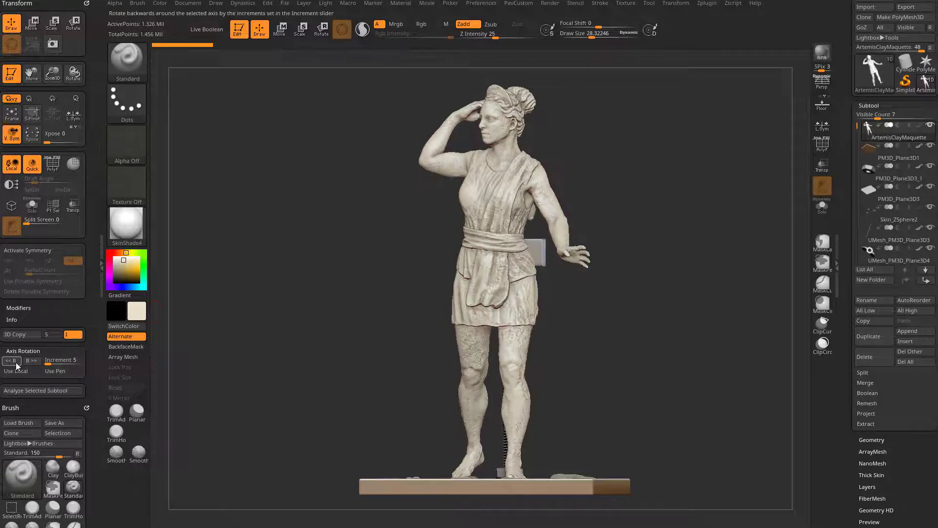
{"action": "left_click", "coordinate": [16, 364]}
{"action": "left_click", "coordinate": [16, 364]}
{"action": "left_click", "coordinate": [16, 364]}
{"action": "left_click", "coordinate": [16, 363]}
{"action": "left_click", "coordinate": [17, 363]}
{"action": "left_click", "coordinate": [30, 365]}
{"action": "left_click", "coordinate": [30, 364]}
{"action": "left_click", "coordinate": [31, 364]}
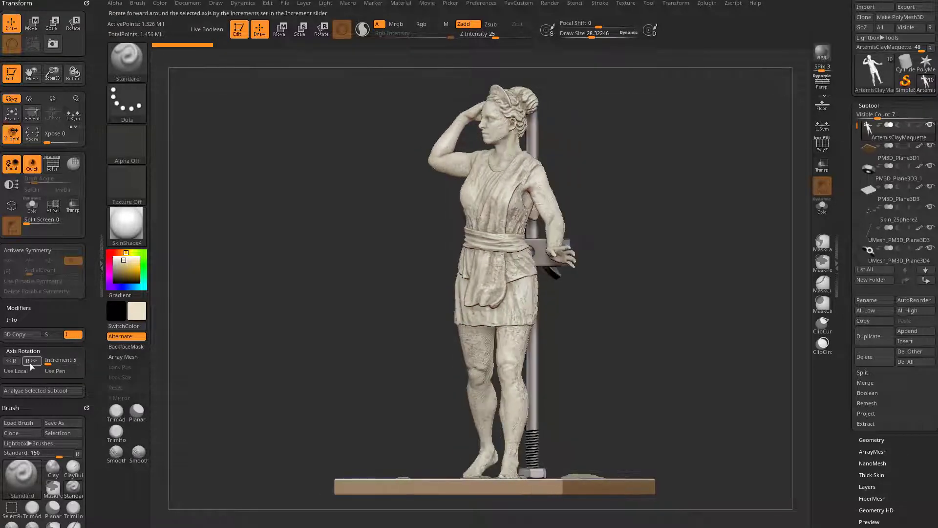
{"action": "left_click", "coordinate": [31, 361]}
{"action": "left_click", "coordinate": [30, 362]}
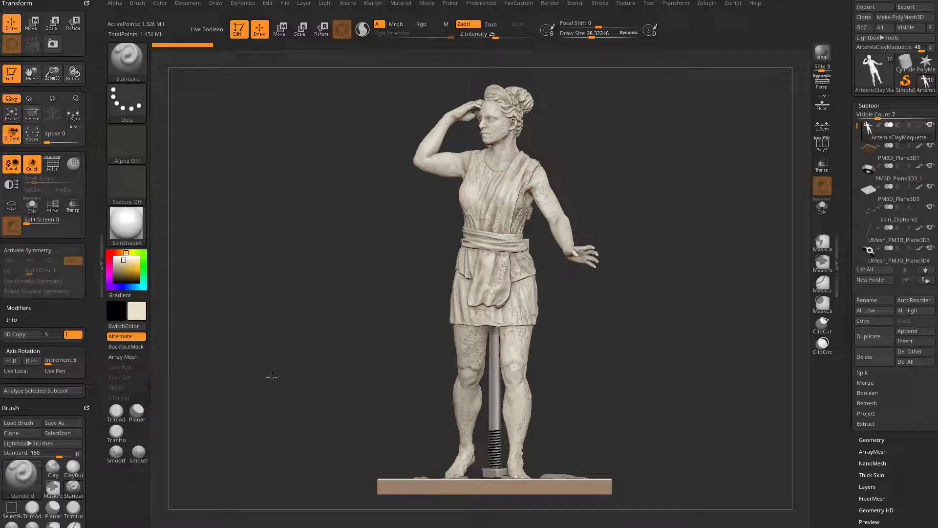
Step: Set the Axis Rotation increment to 45 degrees and rotate the maquette's view backward and forward
{"action": "left_click", "coordinate": [58, 360]}
{"action": "left_click_drag", "start_coordinate": [363, 226], "coordinate": [350, 255]}
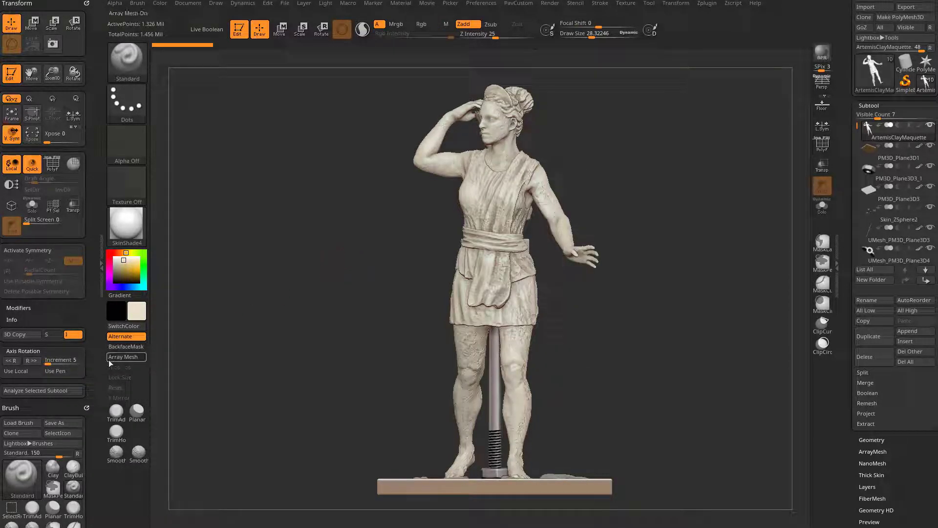
{"action": "left_click", "coordinate": [64, 361]}
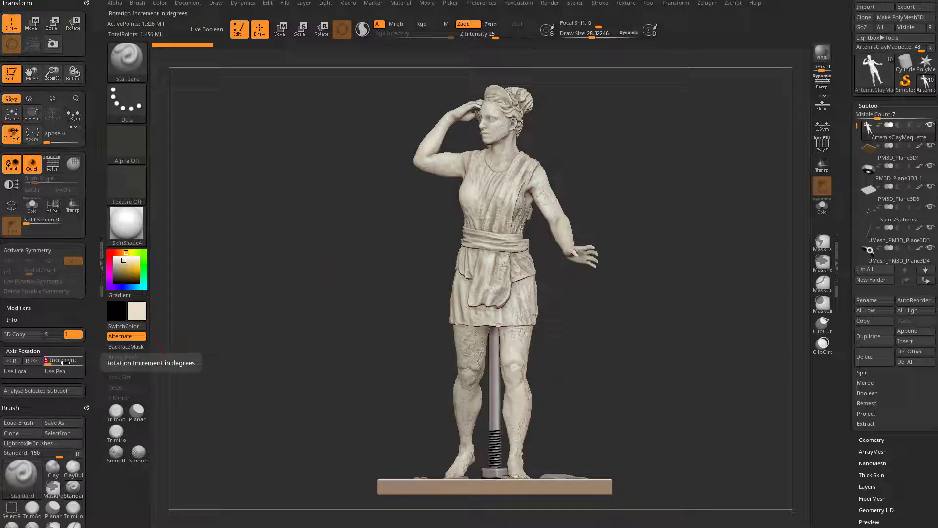
{"action": "left_click", "coordinate": [31, 360]}
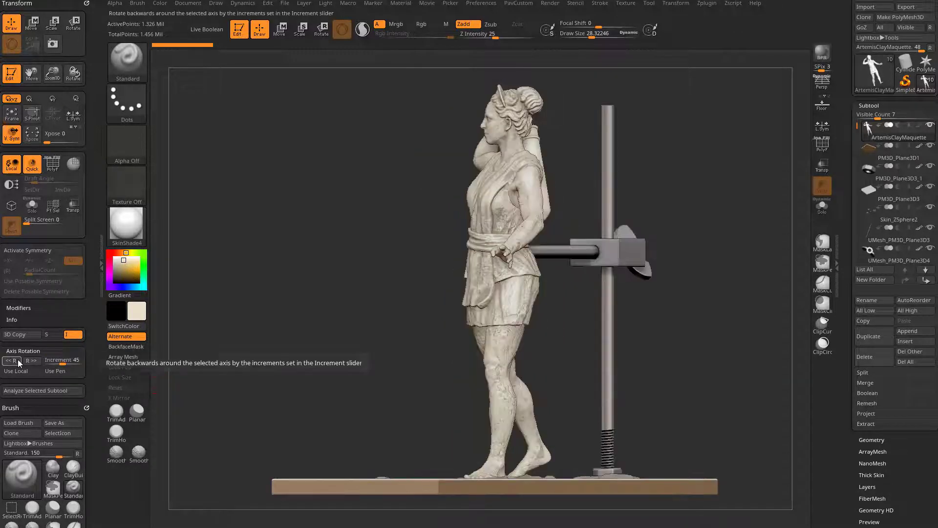
{"action": "left_click", "coordinate": [31, 361]}
{"action": "left_click", "coordinate": [31, 361]}
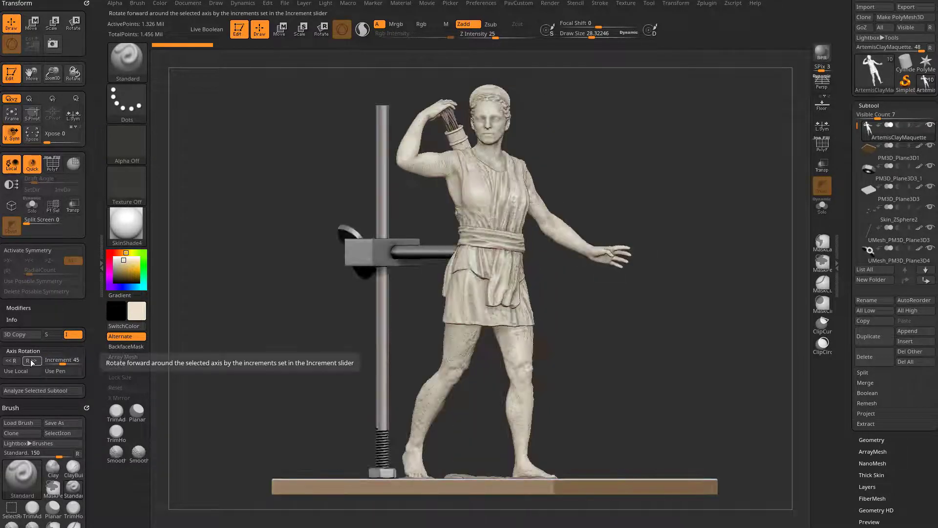
{"action": "left_click", "coordinate": [31, 360]}
Step: Set the Axis Rotation increment to 15 degrees
{"action": "left_click", "coordinate": [63, 361]}
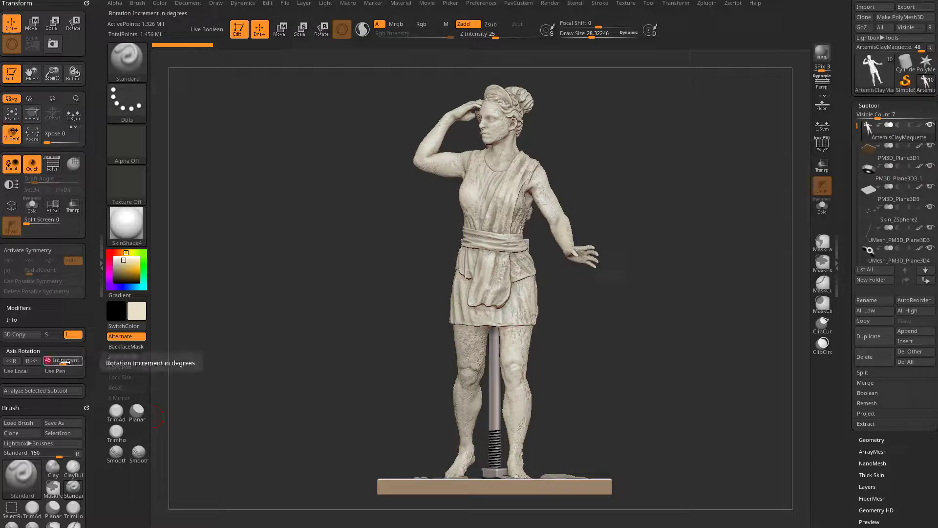
{"action": "type", "text": "15"}
{"action": "key", "text": "Return"}
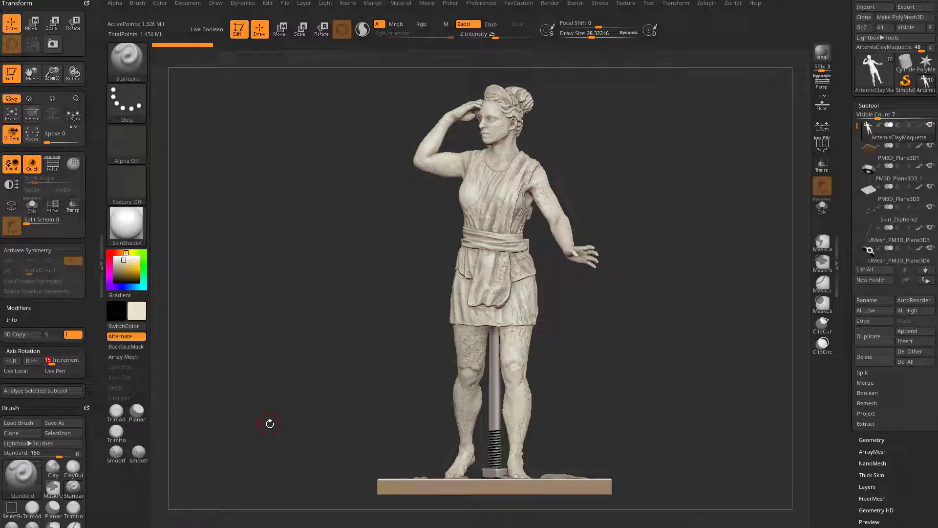
Step: Assign the custom hotkeys J to backward axis rotation and K to forward axis rotation
{"action": "left_click", "coordinate": [11, 361], "text": "ctrl+alt"}
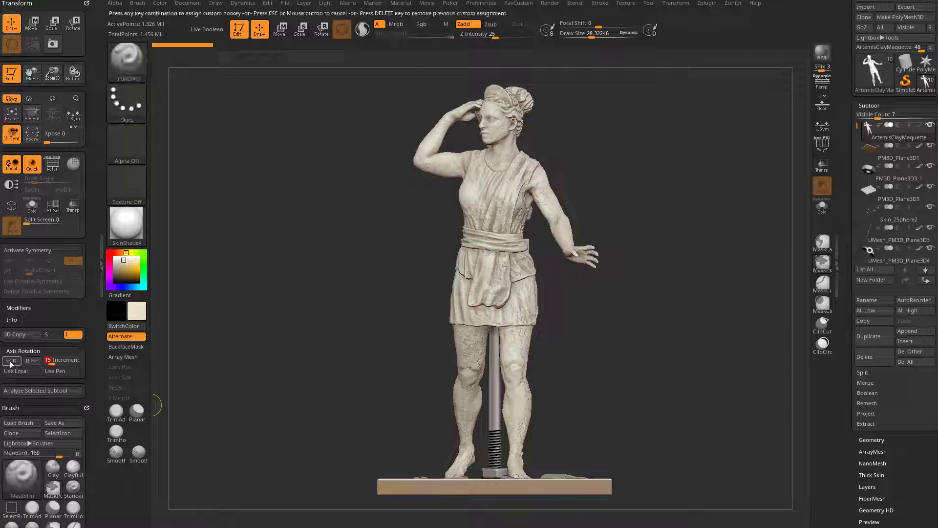
{"action": "key", "text": "j"}
{"action": "key", "text": "ctrl"}
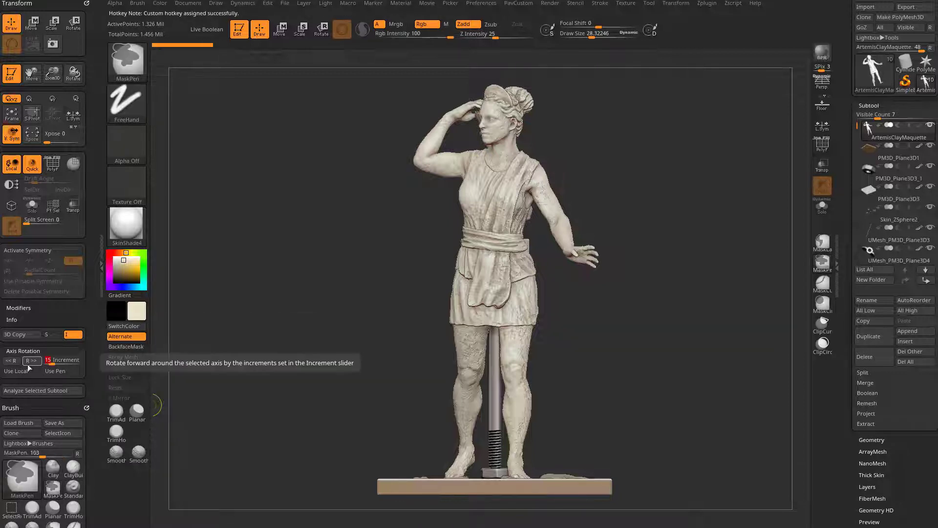
{"action": "left_click", "coordinate": [32, 362], "text": "ctrl+alt"}
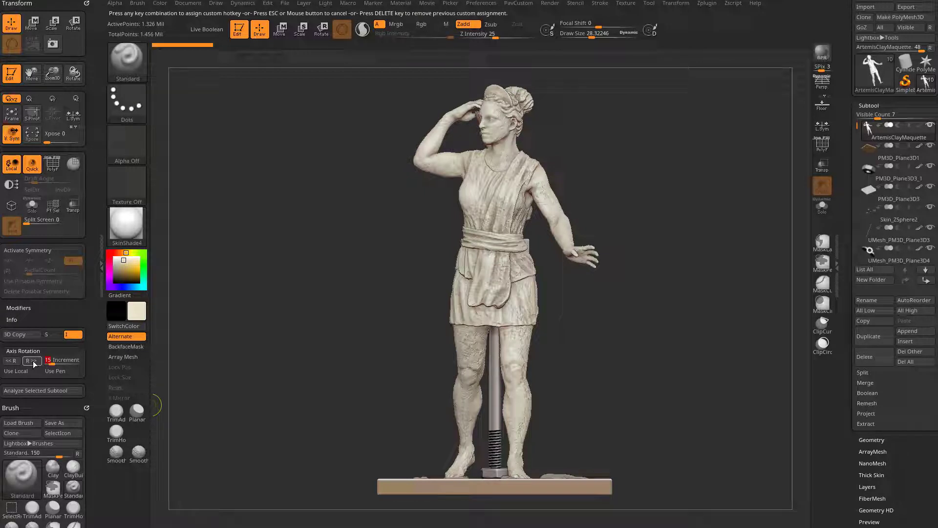
{"action": "key", "text": "6"}
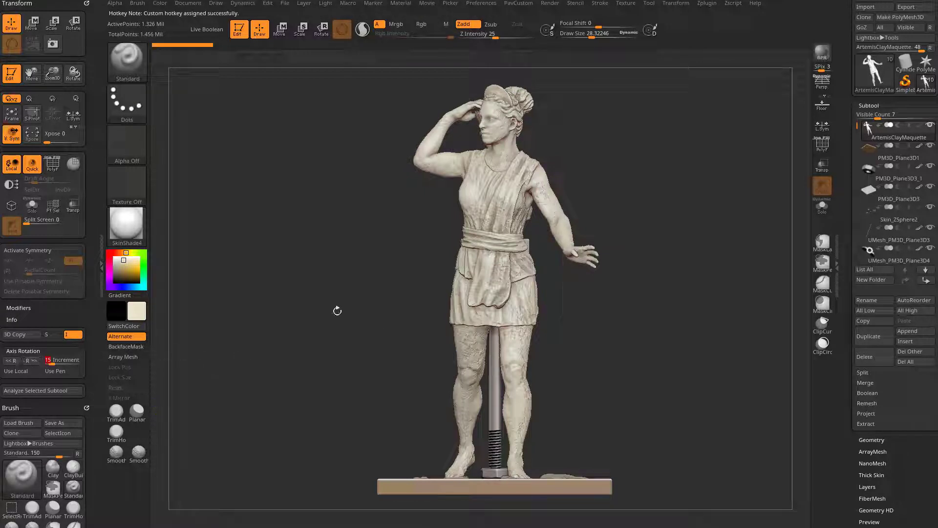
Step: Use the new axis rotation hotkeys to rotate the maquette's view backward and forward in 15-degree increments
{"action": "key", "text": "ctrl+r"}
{"action": "key", "text": "ctrl+r"}
{"action": "key", "text": "ctrl+r"}
{"action": "key", "text": "ctrl+r"}
{"action": "key", "text": "ctrl+r"}
{"action": "key", "text": "ctrl+r"}
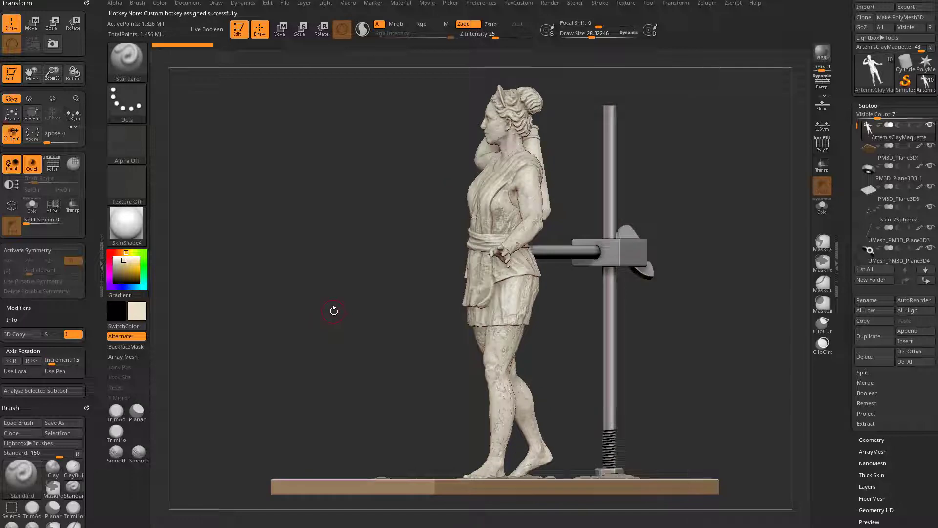
{"action": "key", "text": "ctrl+r"}
{"action": "key", "text": "ctrl+r"}
{"action": "key", "text": "ctrl+r"}
{"action": "key", "text": "ctrl+r"}
{"action": "key", "text": "ctrl+r"}
{"action": "key", "text": "ctrl+r"}
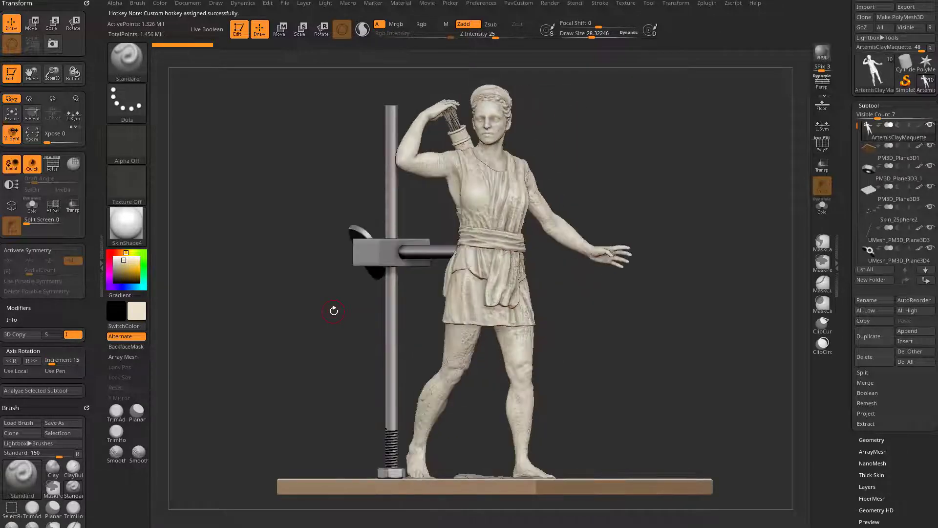
Step: Try Axis Rotation with Use Local enabled, rotating the view backward and forward, and disable Use Local again
{"action": "left_click", "coordinate": [27, 371]}
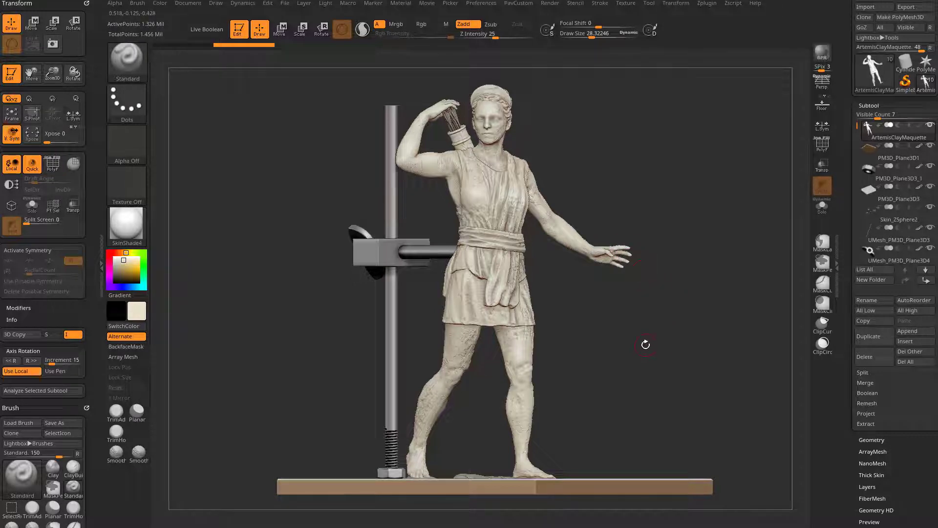
{"action": "left_click", "coordinate": [14, 361]}
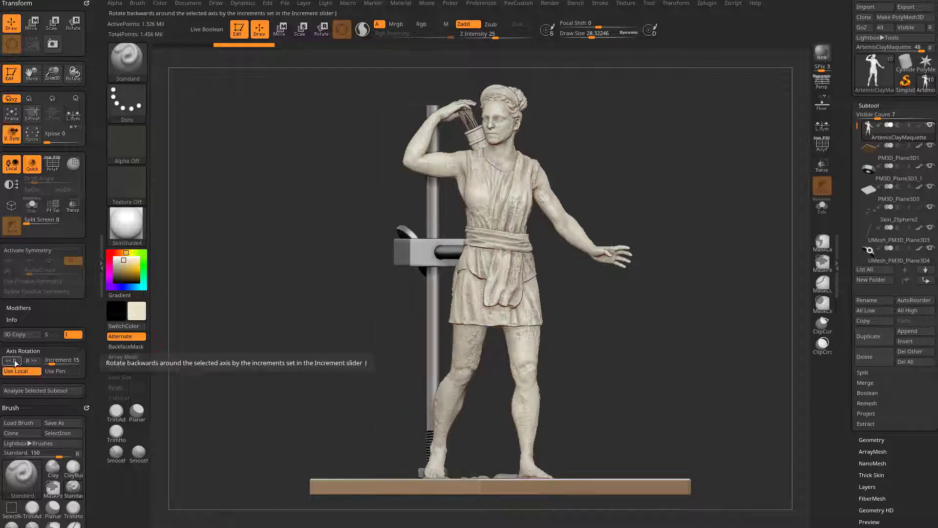
{"action": "left_click", "coordinate": [14, 361]}
{"action": "left_click", "coordinate": [33, 361]}
{"action": "left_click", "coordinate": [40, 360]}
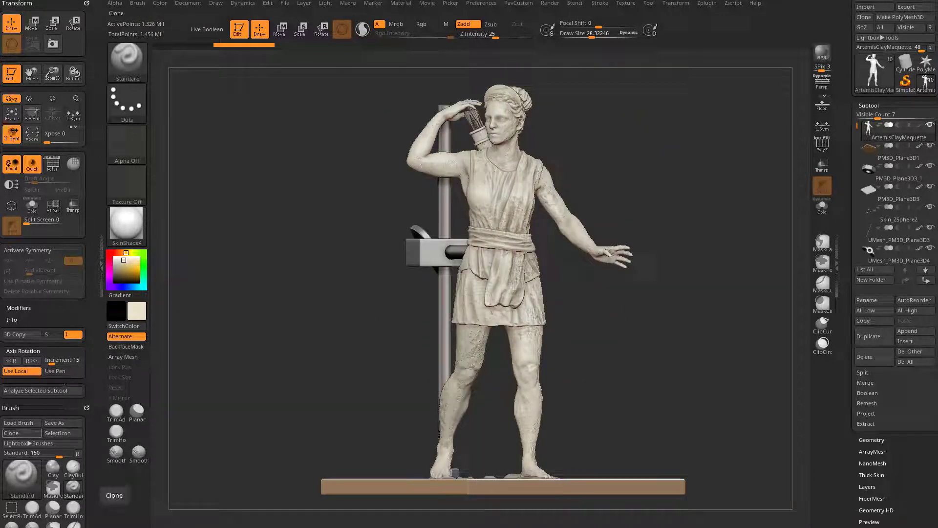
{"action": "left_click", "coordinate": [37, 373]}
Step: Face the maquette from the front and rotate the view in 15-degree increments without Use Local
{"action": "left_click_drag", "start_coordinate": [310, 300], "coordinate": [390, 255]}
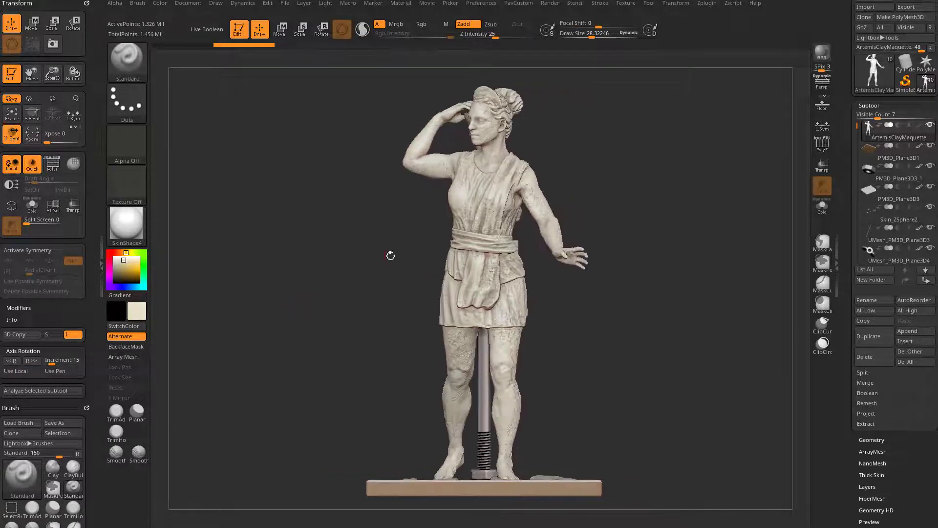
{"action": "left_click", "coordinate": [11, 361]}
{"action": "left_click", "coordinate": [11, 361]}
{"action": "left_click", "coordinate": [30, 361]}
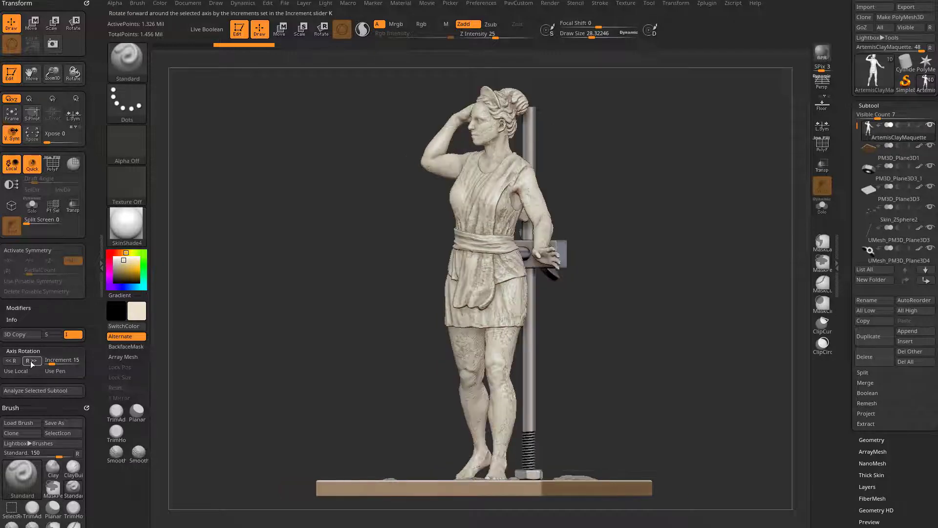
{"action": "left_click", "coordinate": [30, 361]}
Step: Enable Use Pen for Axis Rotation and rotate the maquette's view with the pen
{"action": "left_click", "coordinate": [54, 371]}
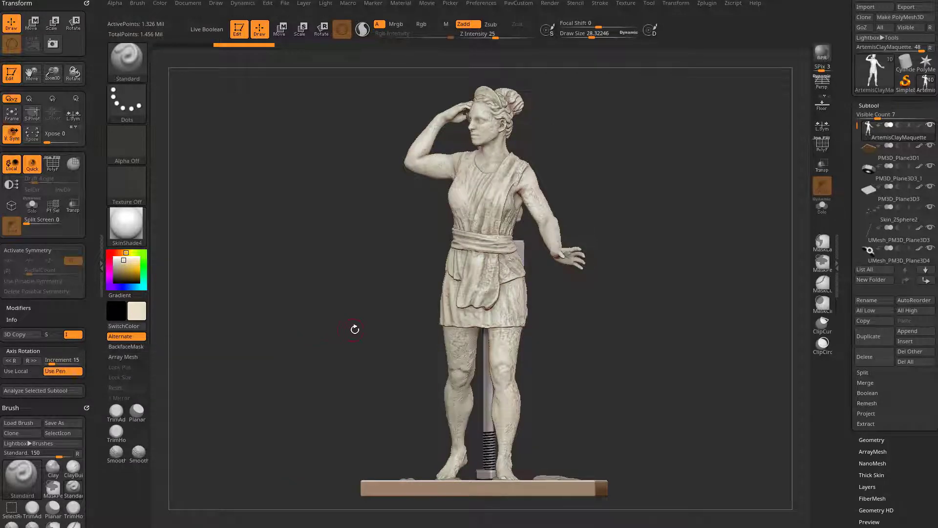
{"action": "left_click_drag", "start_coordinate": [371, 328], "coordinate": [348, 265]}
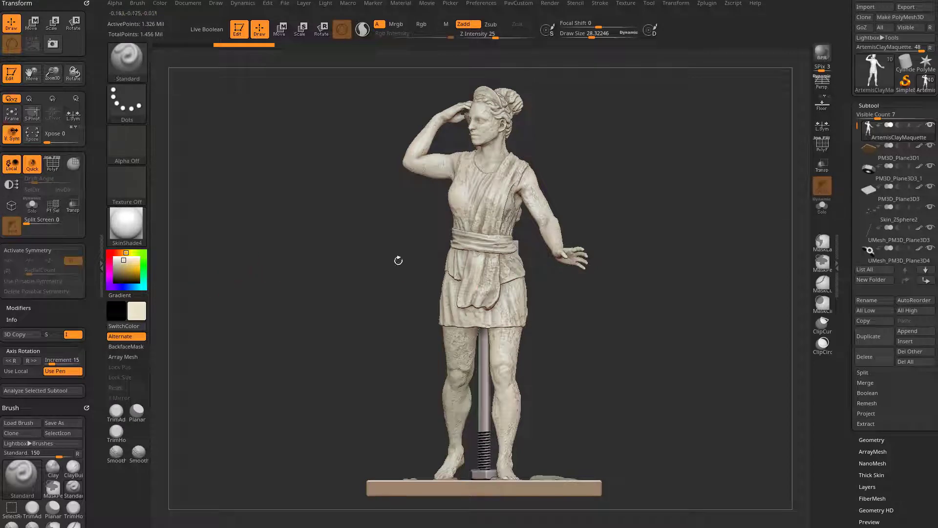
{"action": "left_click_drag", "start_coordinate": [324, 264], "coordinate": [329, 321]}
{"action": "key", "text": "l"}
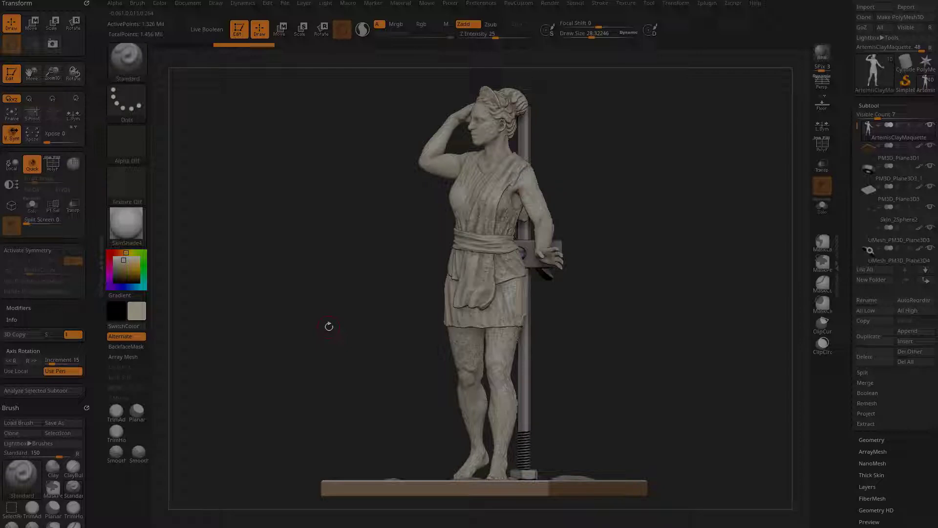
{"action": "left_click_drag", "start_coordinate": [329, 326], "coordinate": [336, 335]}
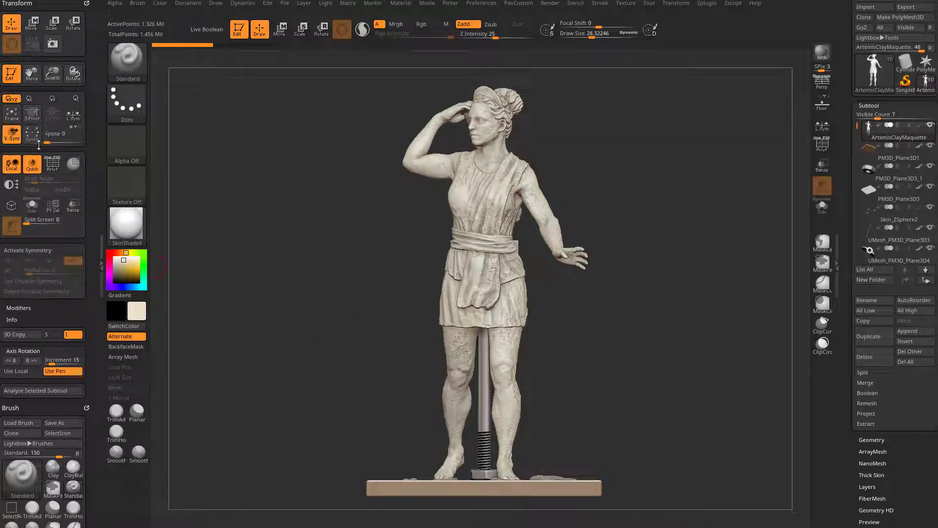
Step: Restrict view rotation to the Z axis and rotate the maquette's view with Use Pen enabled
{"action": "left_click", "coordinate": [73, 98]}
{"action": "left_click_drag", "start_coordinate": [315, 308], "coordinate": [305, 309]}
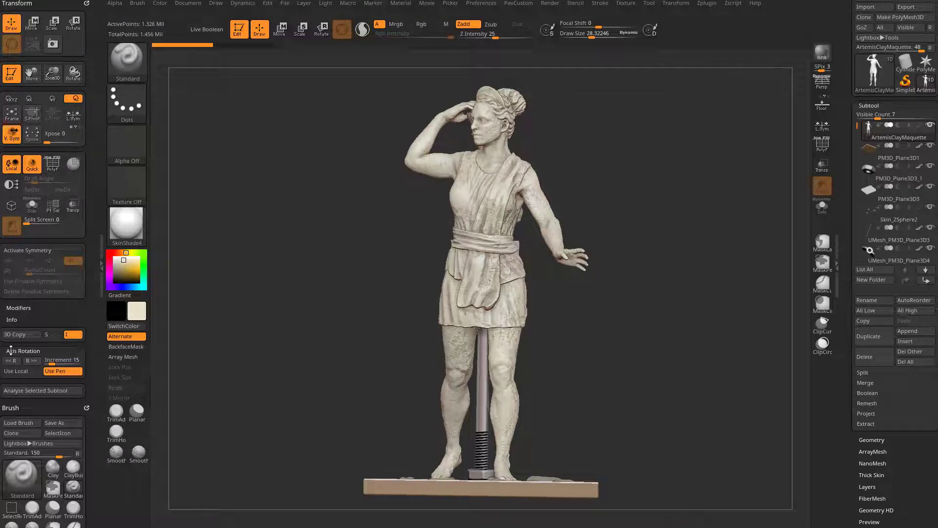
Step: Show the floor grid and rotate the maquette's view to check its orientation against the axes
{"action": "left_click", "coordinate": [822, 104]}
{"action": "left_click_drag", "start_coordinate": [752, 156], "coordinate": [696, 206]}
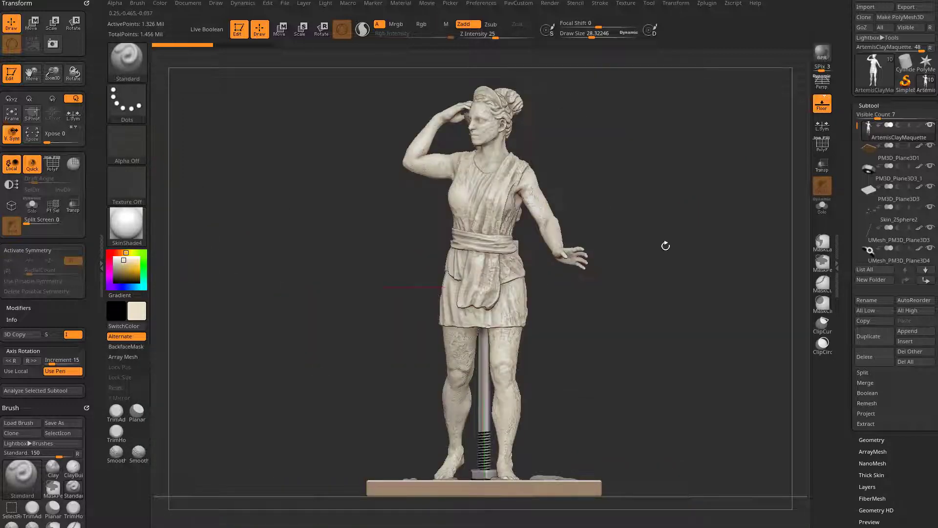
{"action": "left_click_drag", "start_coordinate": [665, 245], "coordinate": [655, 313]}
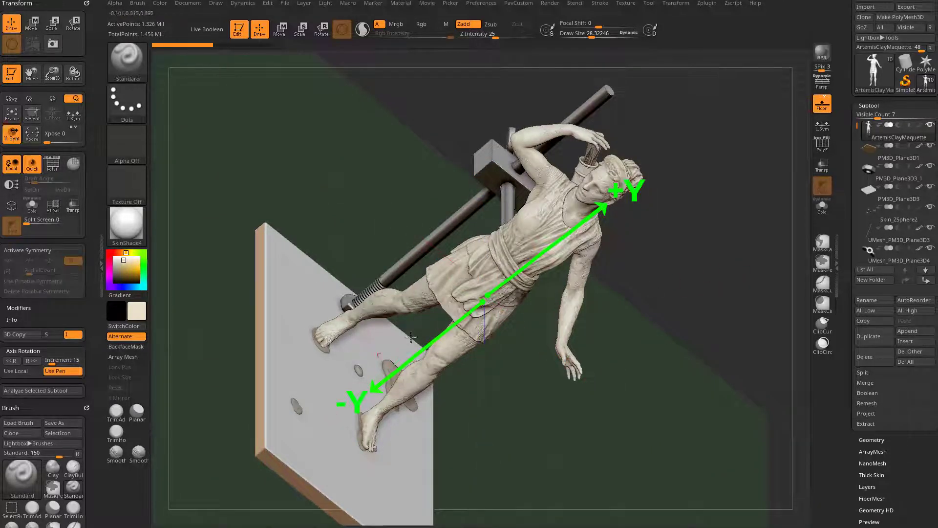
{"action": "mouse_move", "coordinate": [715, 233]}
{"action": "left_mouse_down"}
{"action": "mouse_move", "coordinate": [723, 218]}
{"action": "mouse_move", "coordinate": [735, 241]}
{"action": "mouse_move", "coordinate": [719, 212]}
{"action": "mouse_move", "coordinate": [738, 218]}
{"action": "mouse_move", "coordinate": [718, 240]}
{"action": "left_mouse_up"}
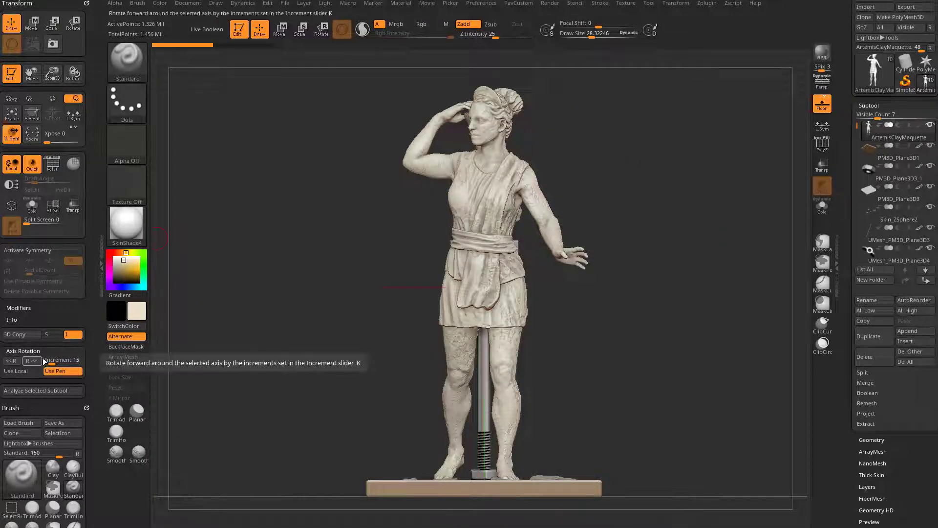
Step: Turn off Local rotation and try rotating the maquette's view about the Z axis with the pen
{"action": "left_click", "coordinate": [14, 361]}
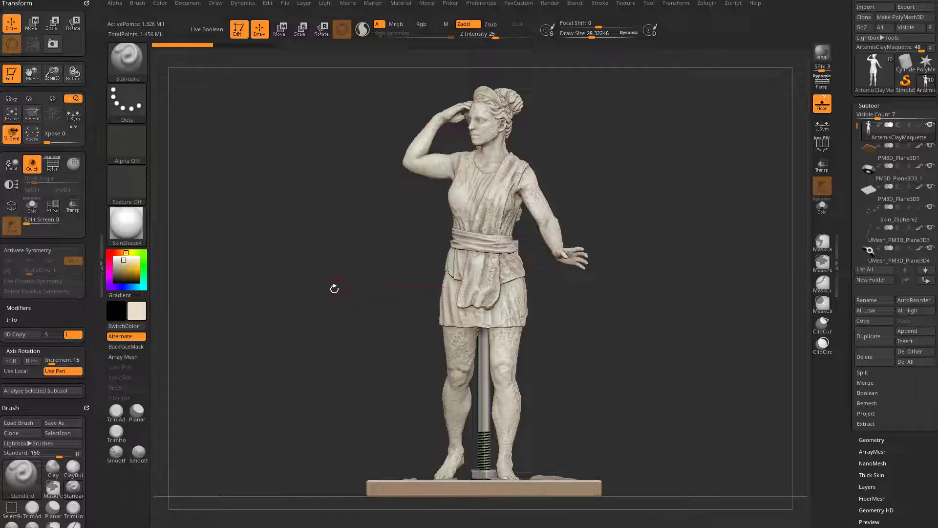
{"action": "left_click_drag", "start_coordinate": [305, 284], "coordinate": [320, 311]}
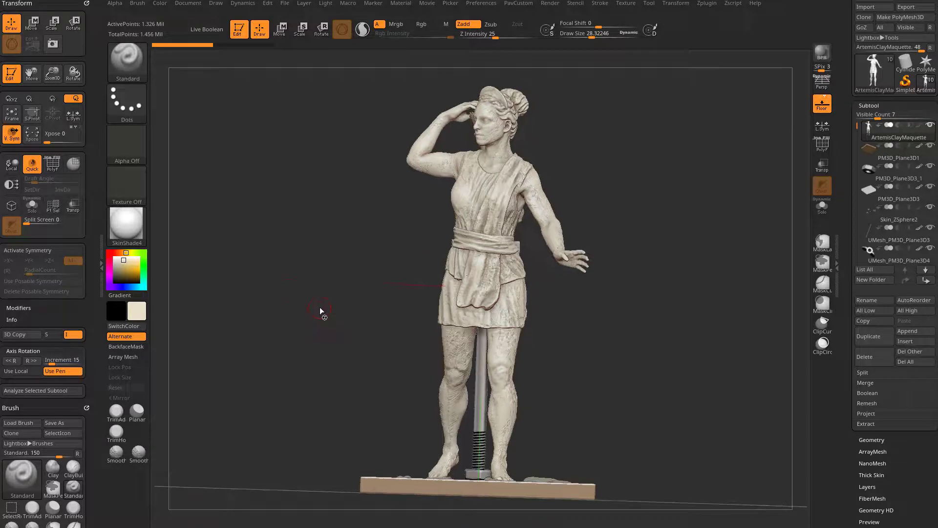
Step: Turn Local rotation back on, disable Use Pen, and rotate the maquette's view backward and forward in 15-degree increments
{"action": "left_click", "coordinate": [62, 373]}
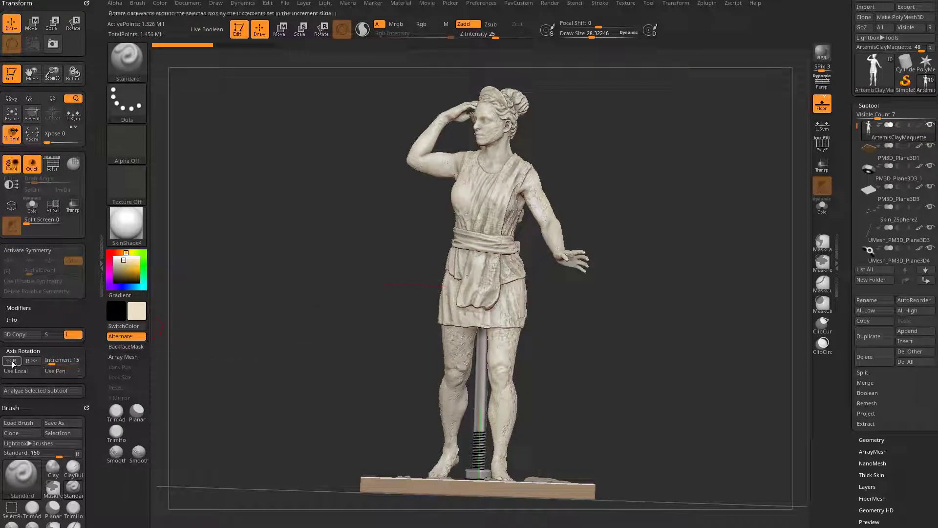
{"action": "left_click", "coordinate": [12, 363]}
{"action": "left_click", "coordinate": [13, 362]}
{"action": "left_click", "coordinate": [15, 371]}
{"action": "left_click", "coordinate": [31, 360]}
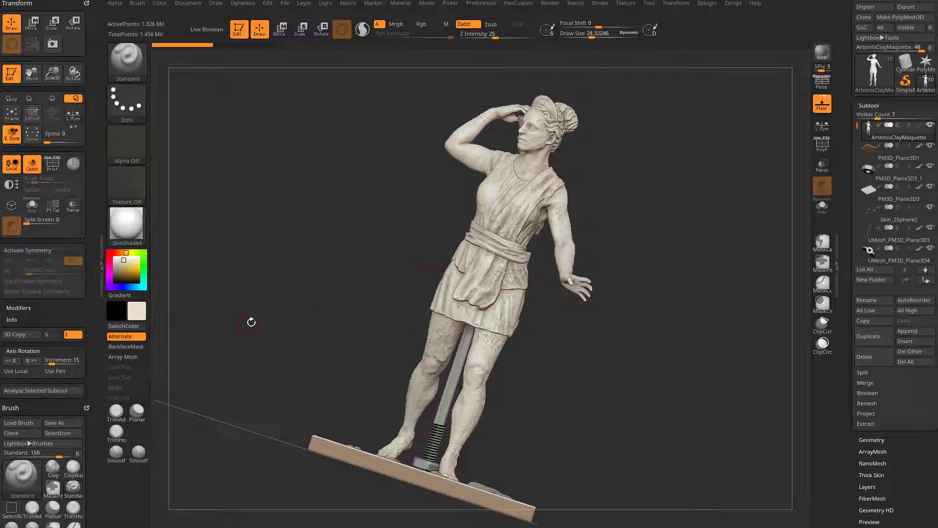
{"action": "left_click_drag", "start_coordinate": [249, 320], "coordinate": [247, 321]}
{"action": "left_click_drag", "start_coordinate": [246, 321], "coordinate": [246, 321]}
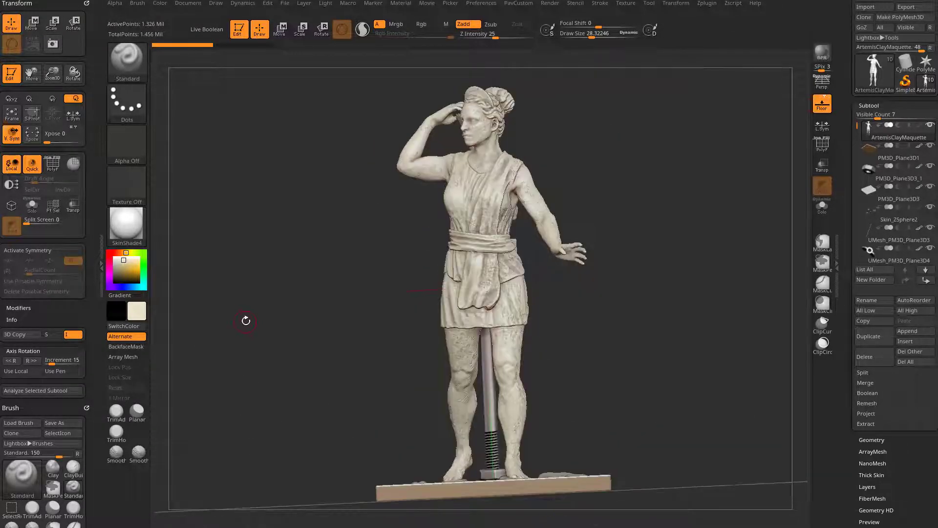